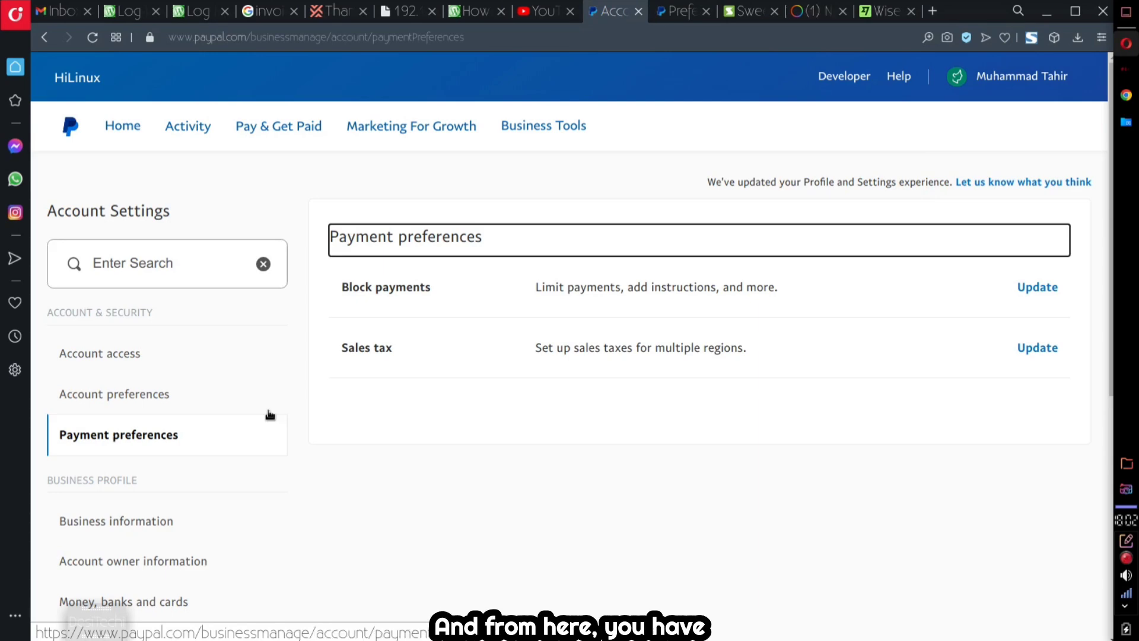
# Step: Open the Block payments preferences and choose to accept only currencies already held, denying payments in all other currencies
pyautogui.click(420, 435)
pyautogui.moveTo(434, 284); pyautogui.dragTo(331, 288)
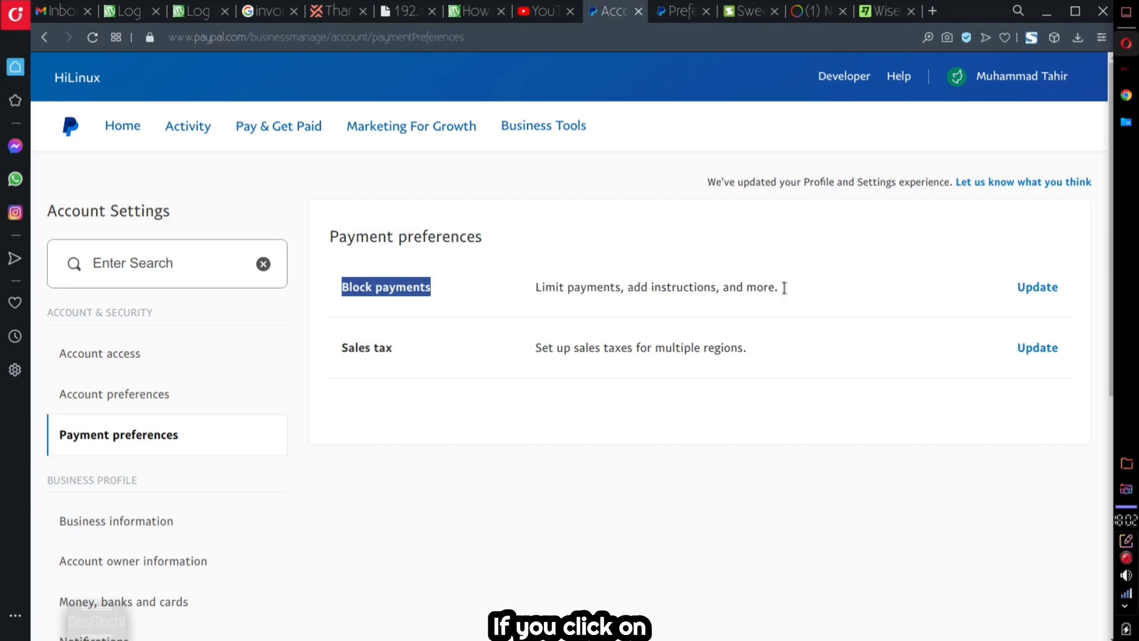
pyautogui.click(1031, 291)
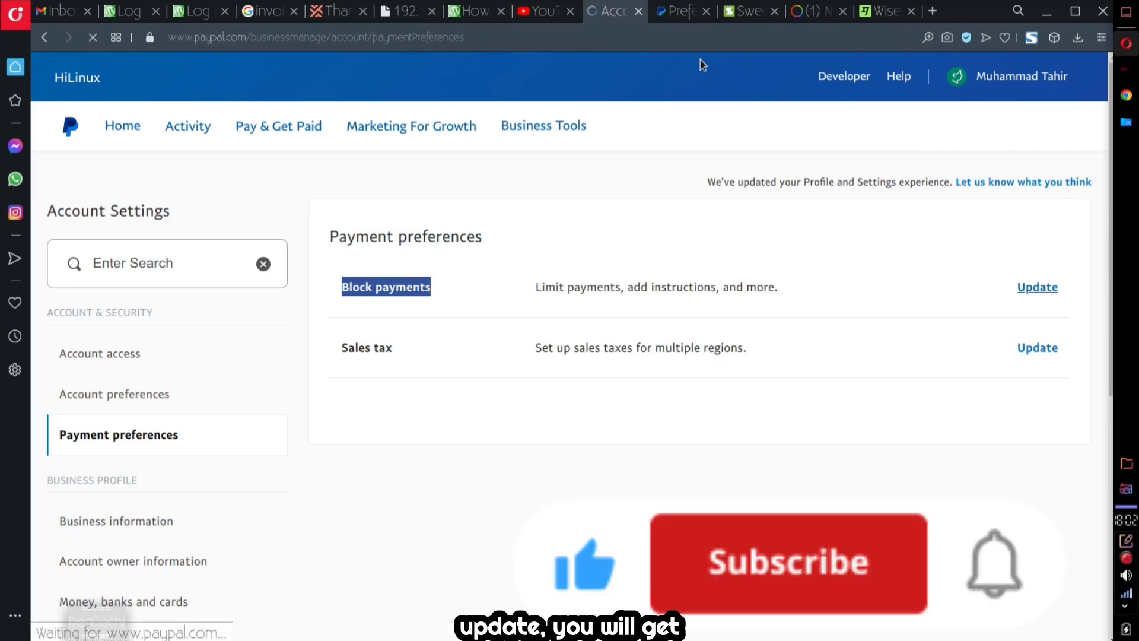
pyautogui.click(685, 13)
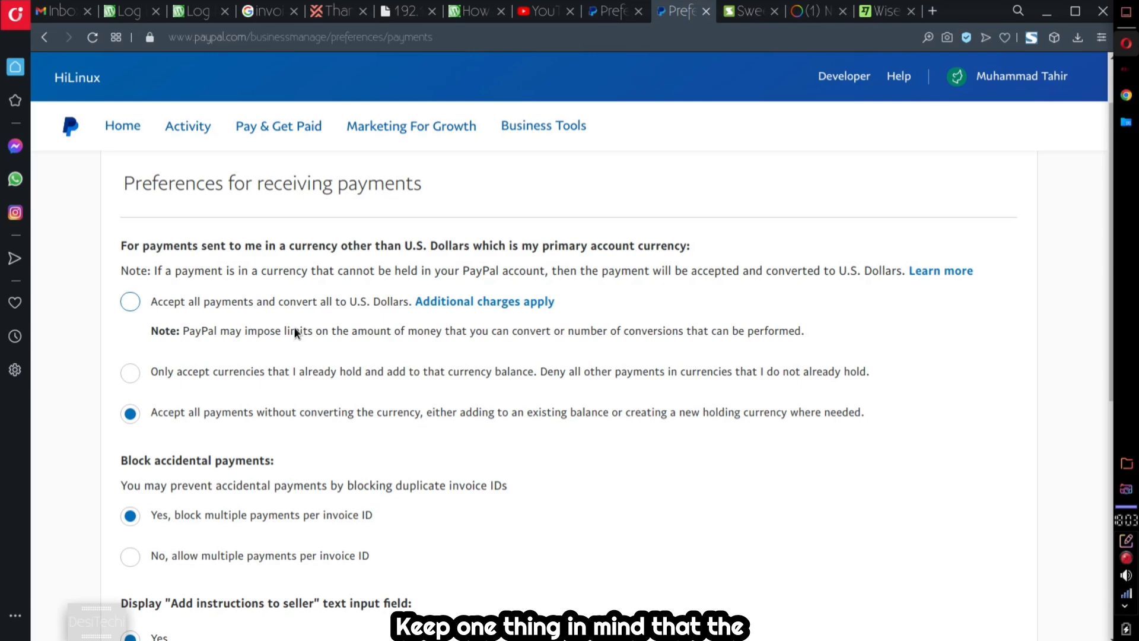
pyautogui.moveTo(286, 310); pyautogui.dragTo(409, 308)
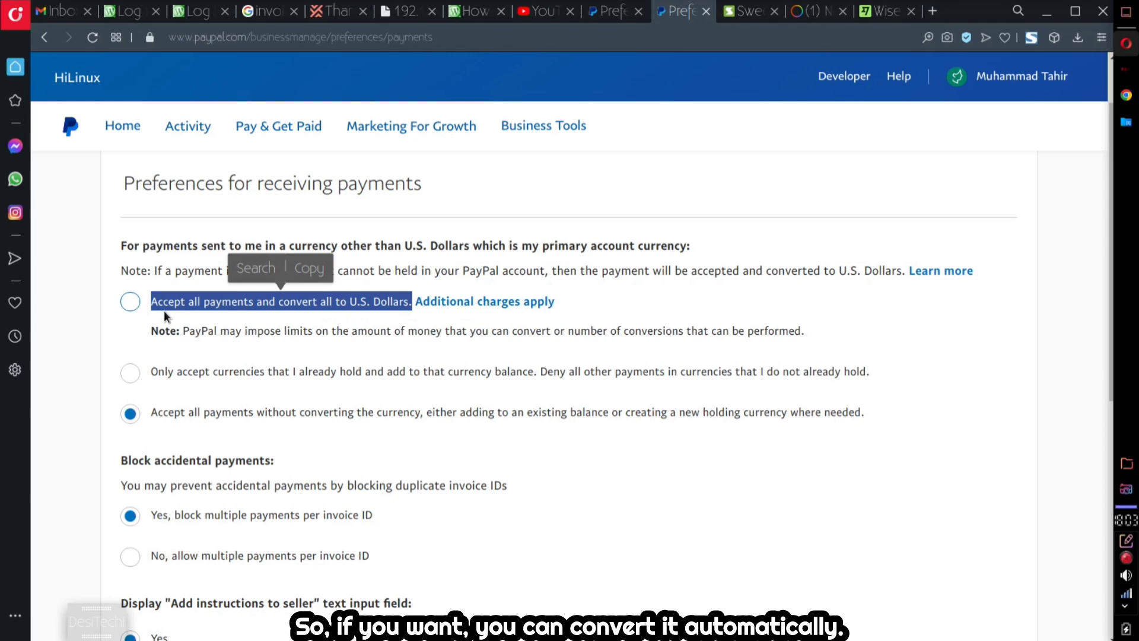
pyautogui.click(176, 359)
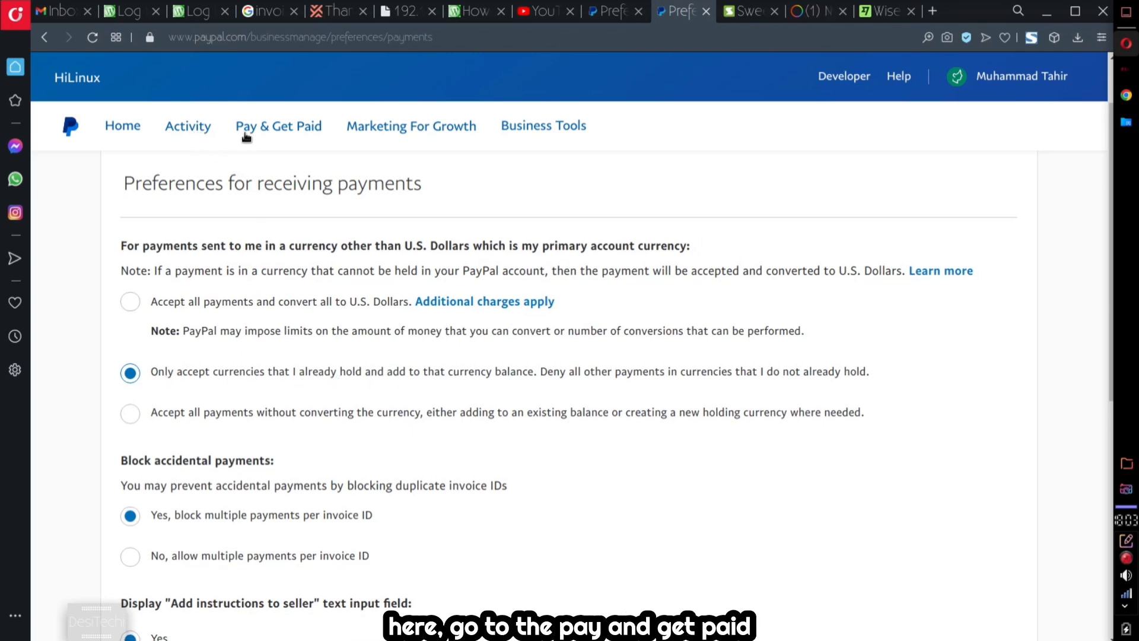
# Step: Open the wallet's Payments page in a new browser tab and switch to it
pyautogui.click(270, 132)
pyautogui.rightClick(158, 216)
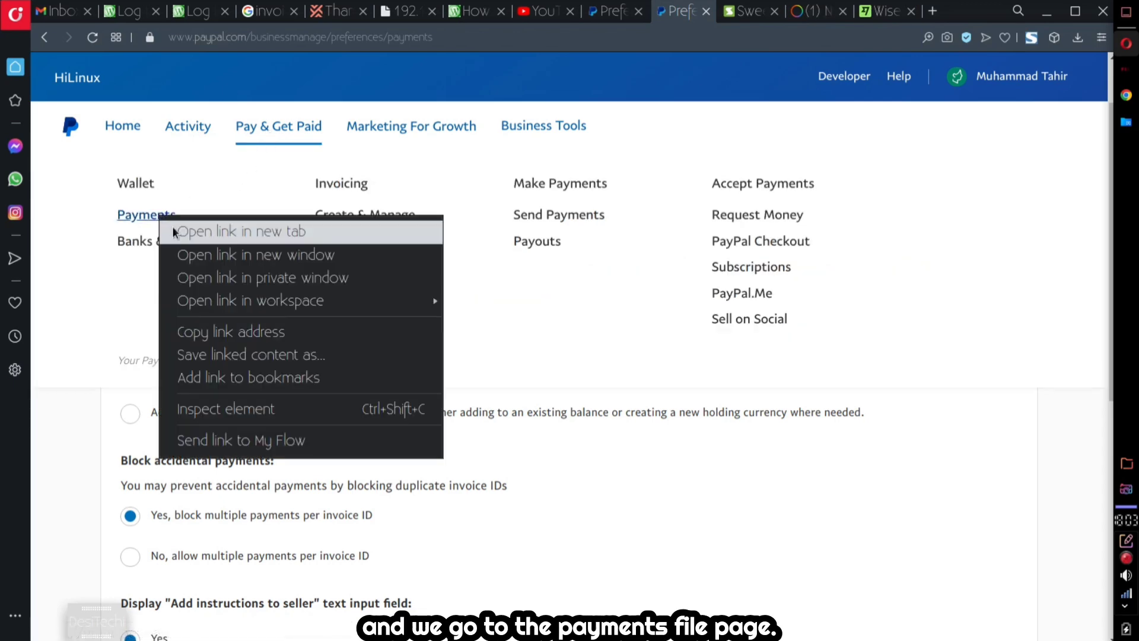
pyautogui.click(173, 231)
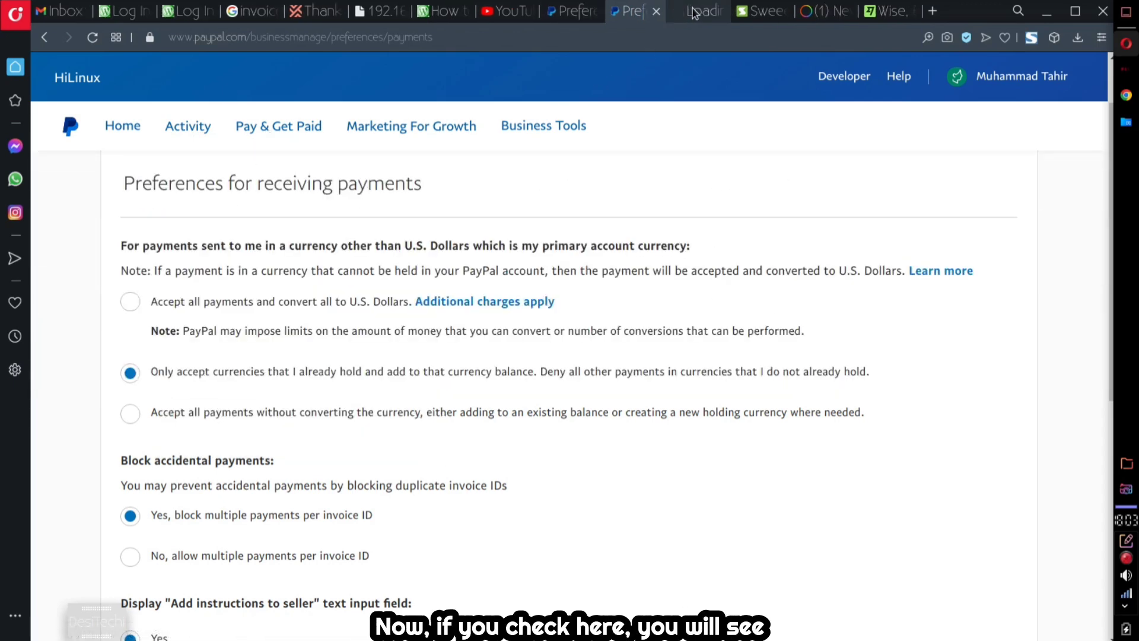
pyautogui.click(693, 13)
pyautogui.scroll(-1, 432, 388)
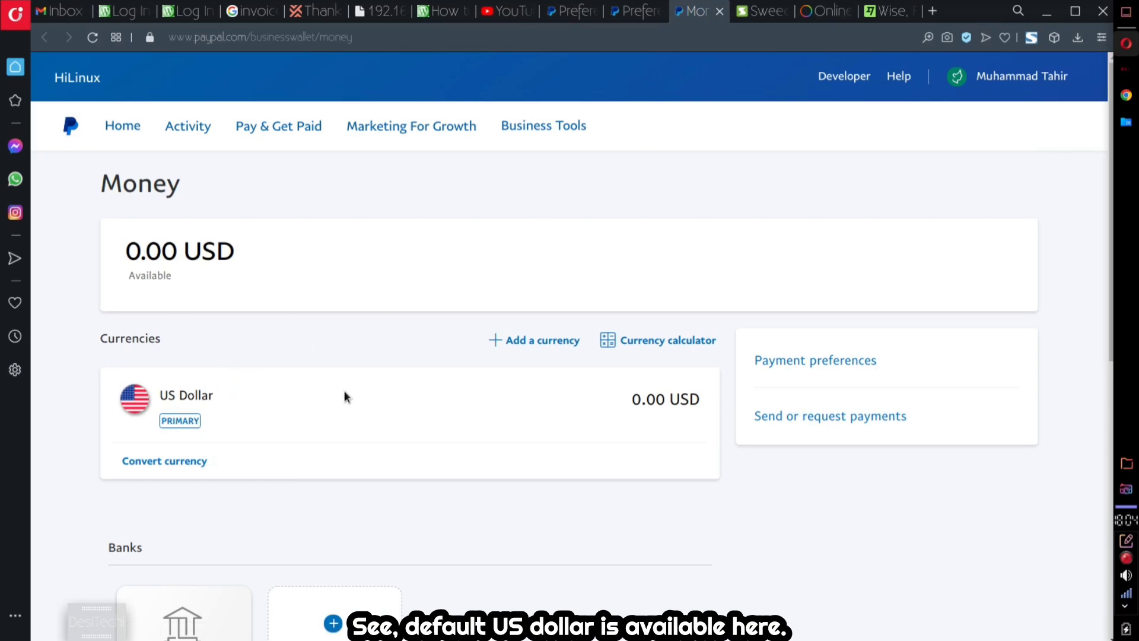
# Step: Add the Euro as a currency to the wallet and return to the Money page
pyautogui.click(536, 341)
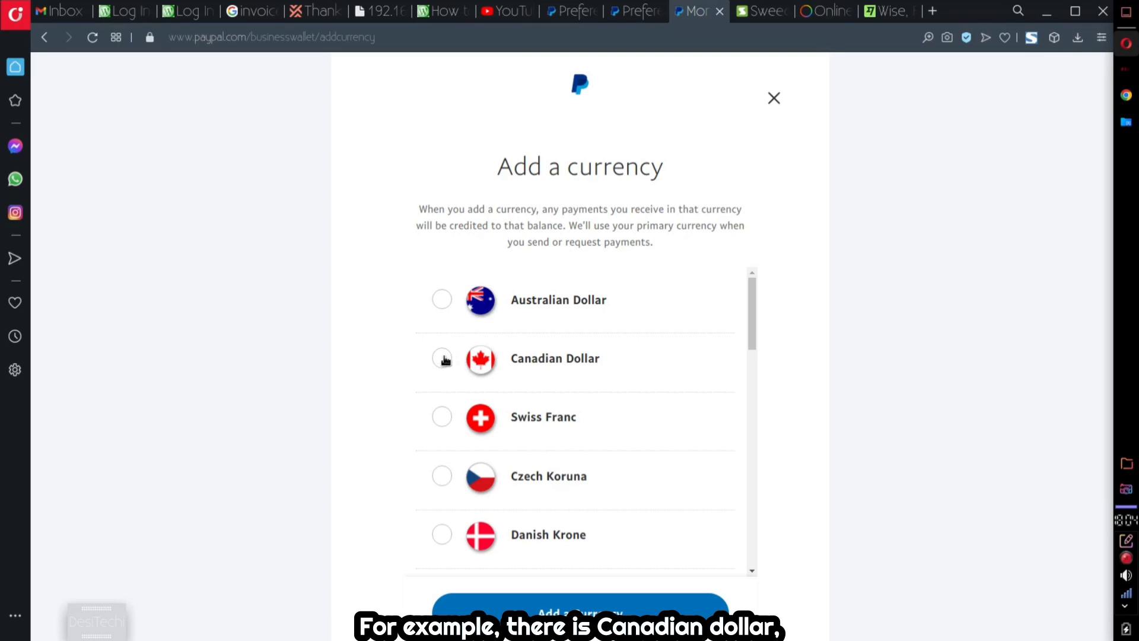
pyautogui.scroll(-4, 445, 360)
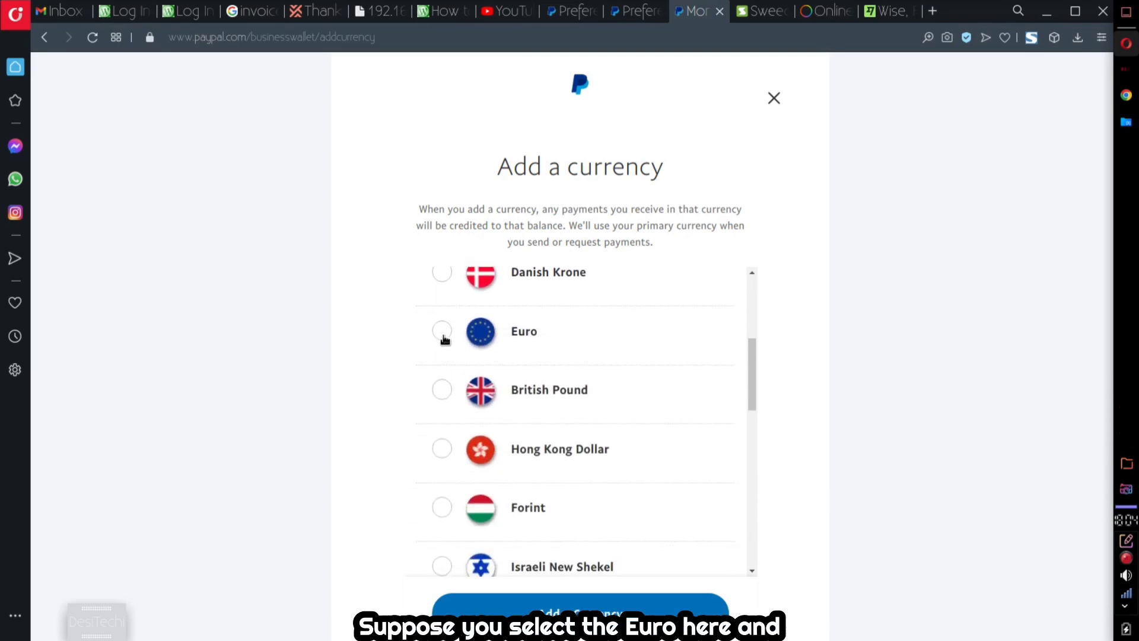
pyautogui.click(444, 334)
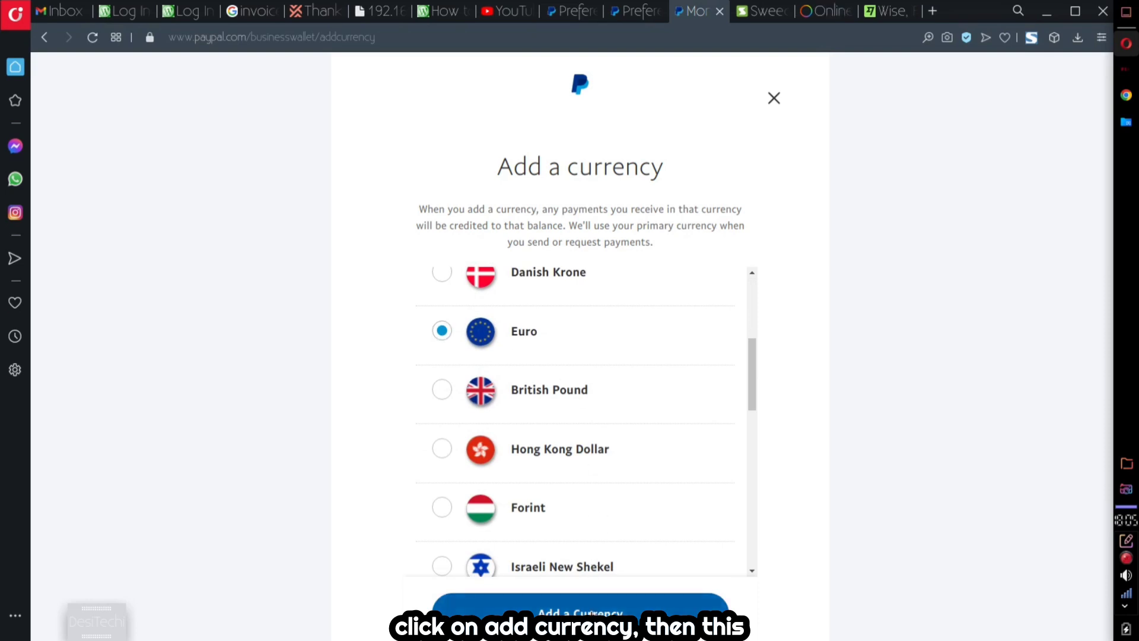
pyautogui.click(592, 614)
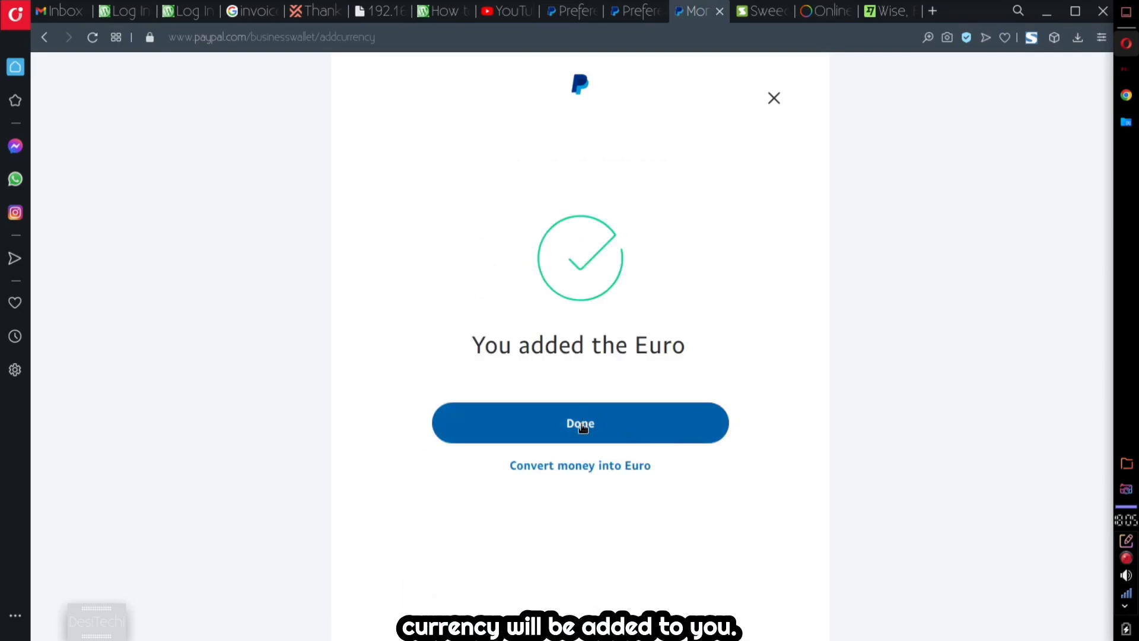
pyautogui.click(580, 429)
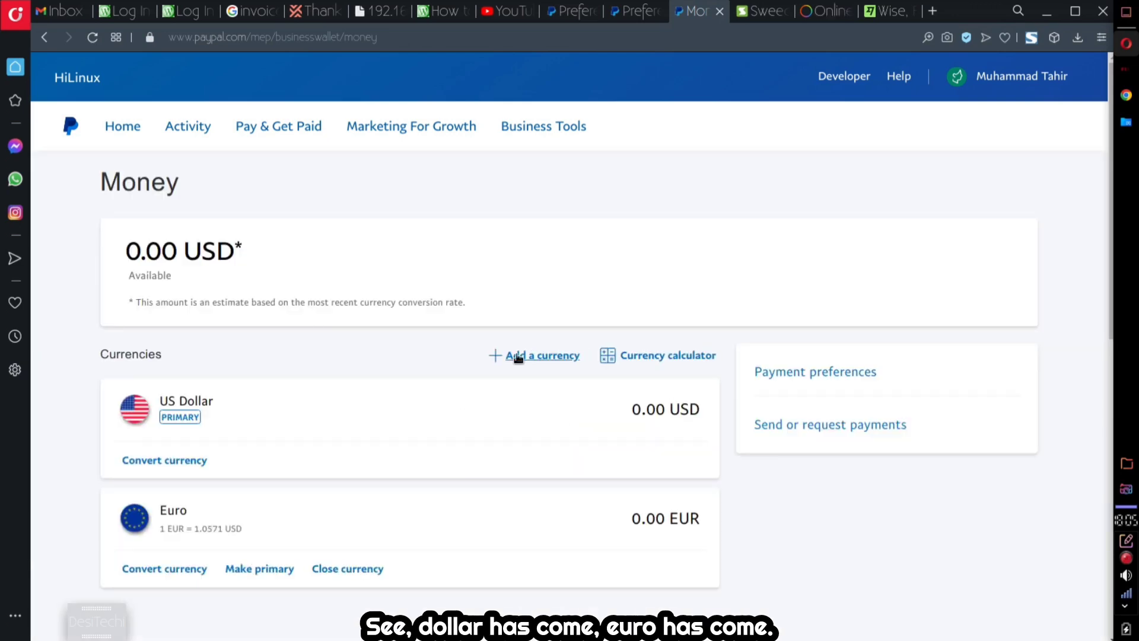
# Step: Add the British Pound as a currency to the wallet and return to the currency list
pyautogui.click(547, 356)
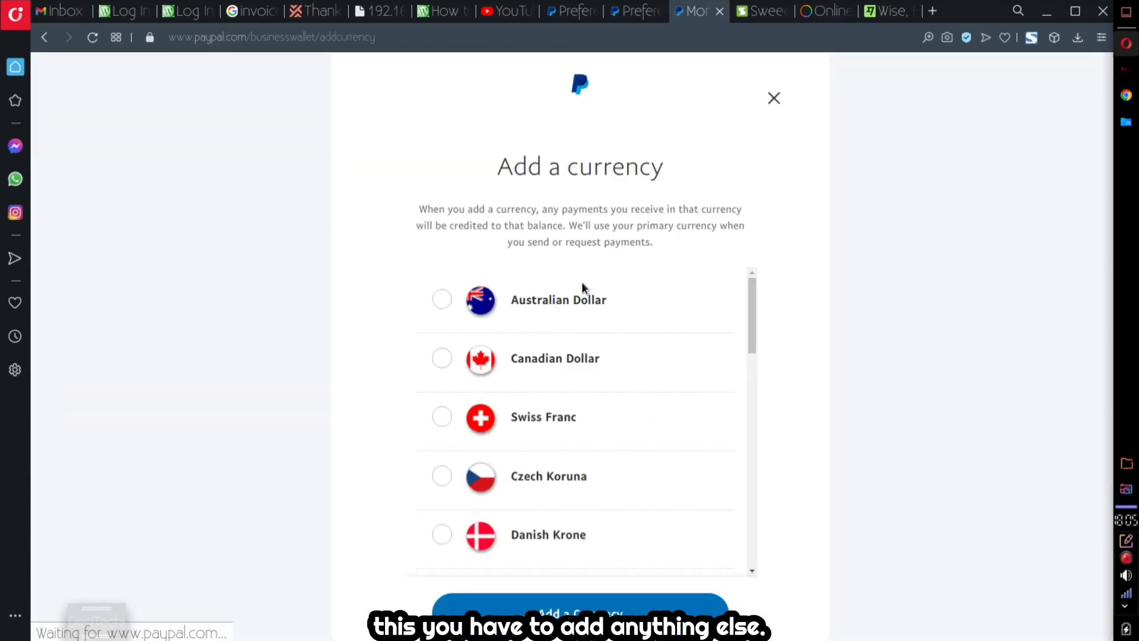
pyautogui.scroll(-15, 582, 283)
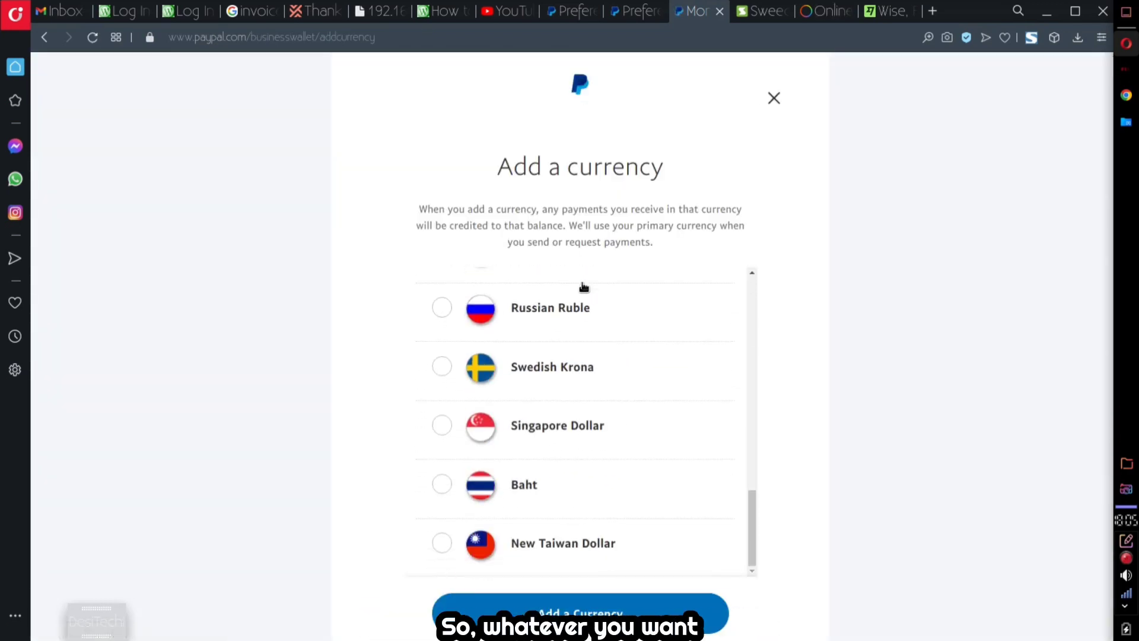
pyautogui.scroll(1, 546, 469)
pyautogui.scroll(5, 546, 468)
pyautogui.scroll(6, 546, 473)
pyautogui.click(464, 445)
pyautogui.click(553, 598)
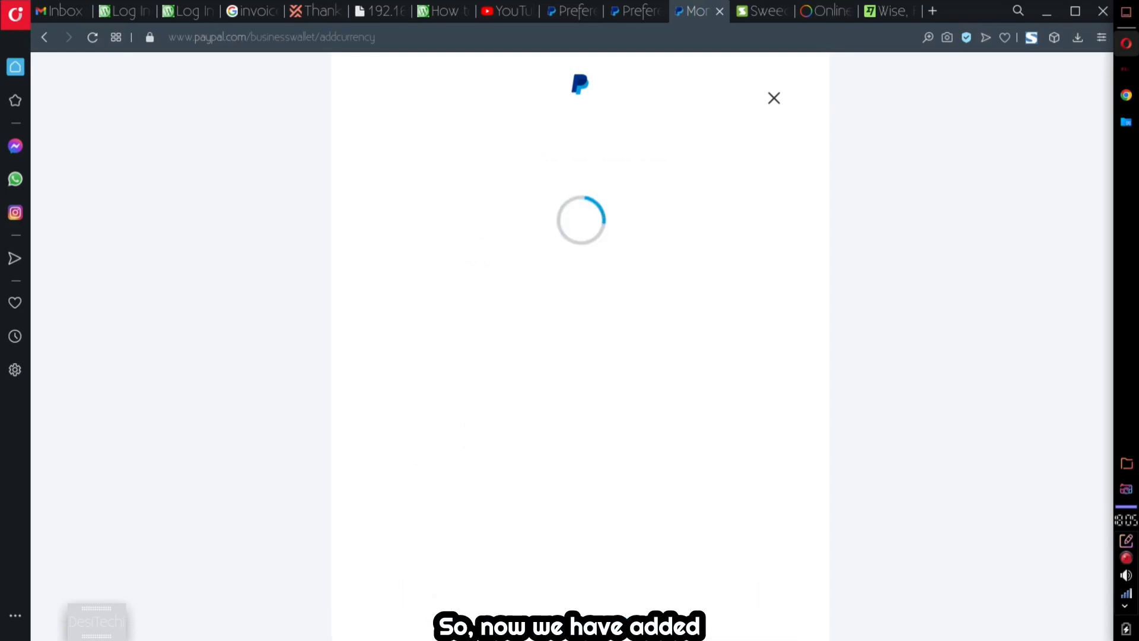
pyautogui.click(608, 466)
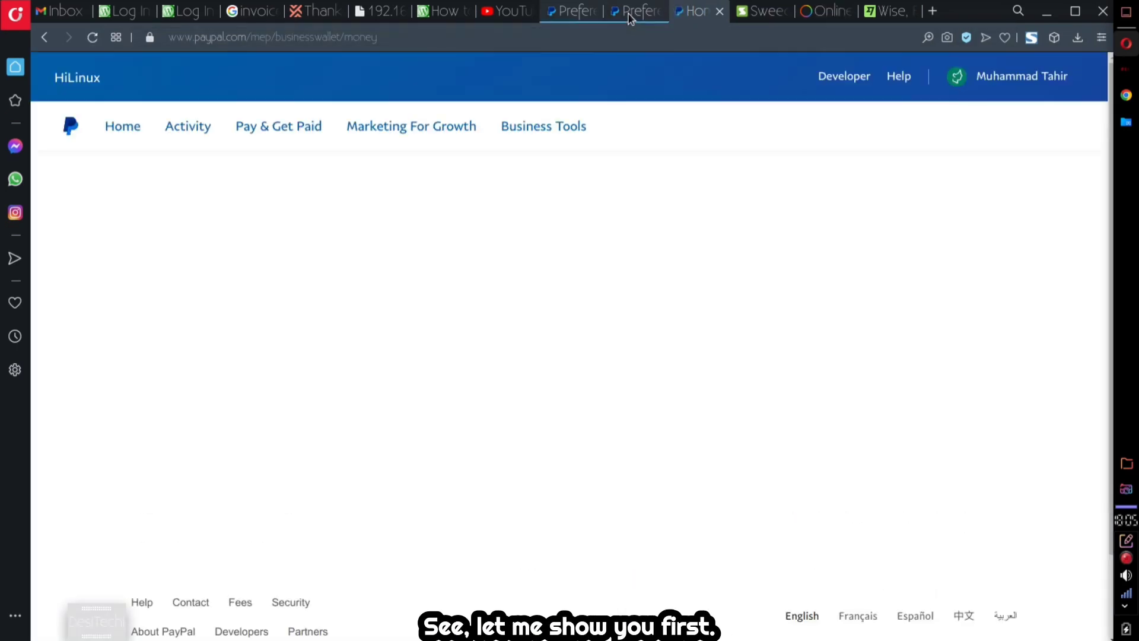
pyautogui.scroll(-3, 522, 305)
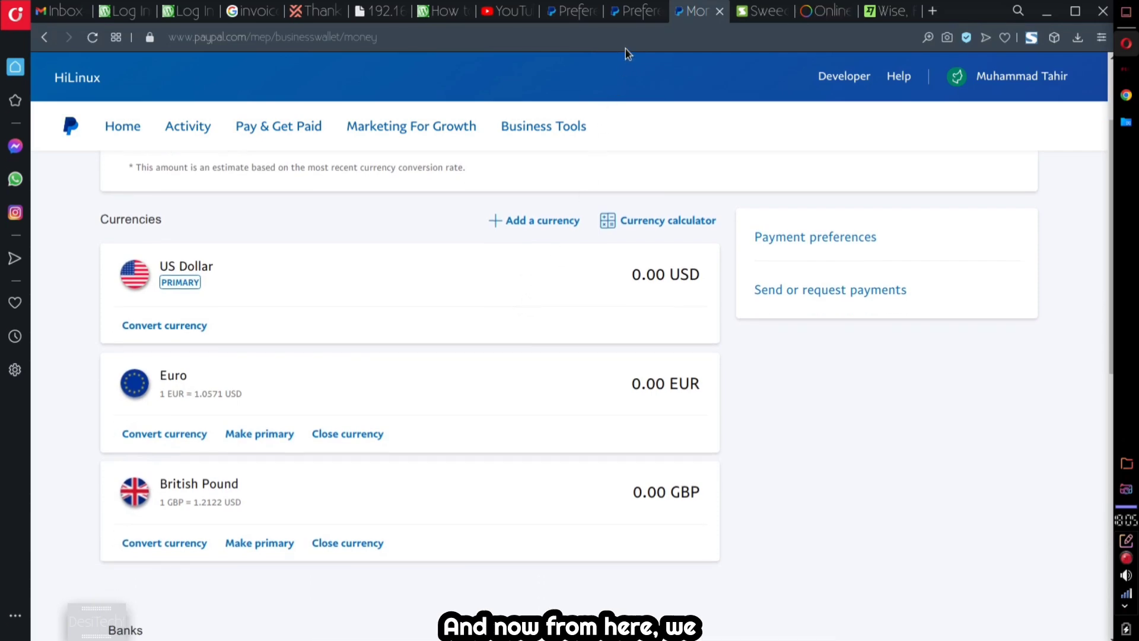
# Step: Return to the receiving-payment preferences and choose to accept all payments without converting the currency
pyautogui.click(630, 12)
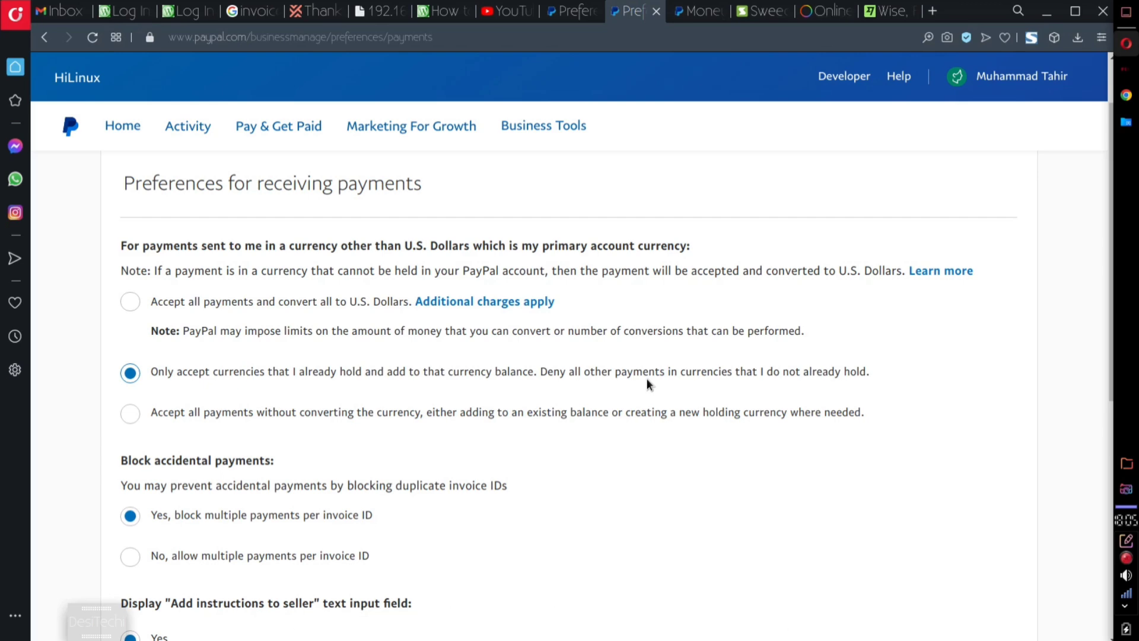
pyautogui.click(130, 414)
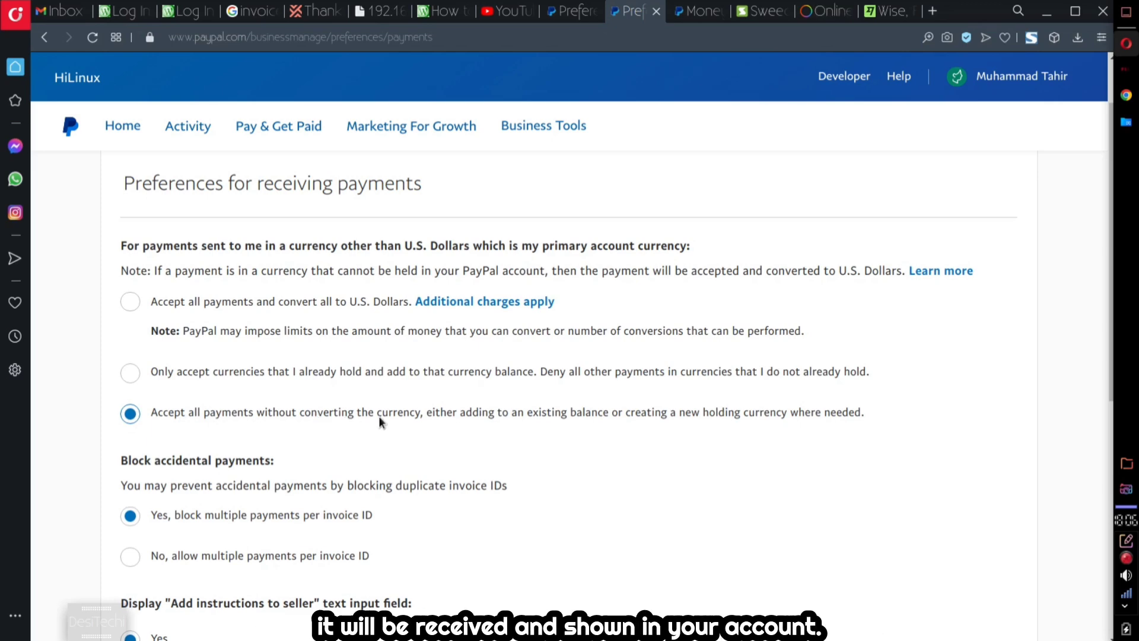
# Step: Review the remaining receiving-payment preferences and set the "Add instructions to seller" text input field to display
pyautogui.scroll(-1, 380, 420)
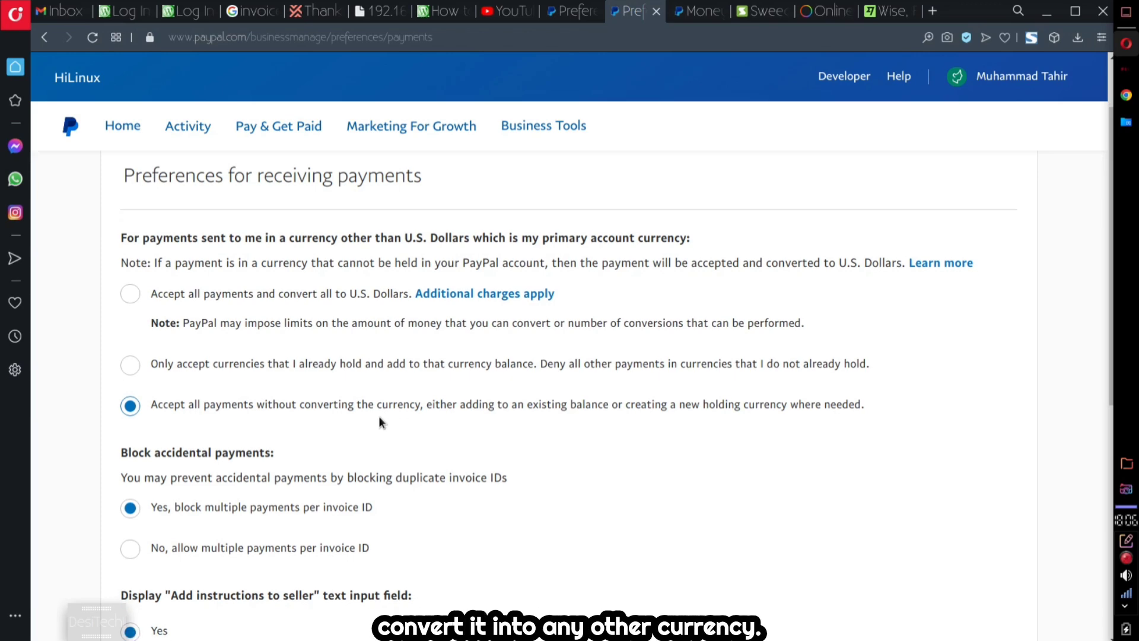
pyautogui.scroll(-2, 380, 421)
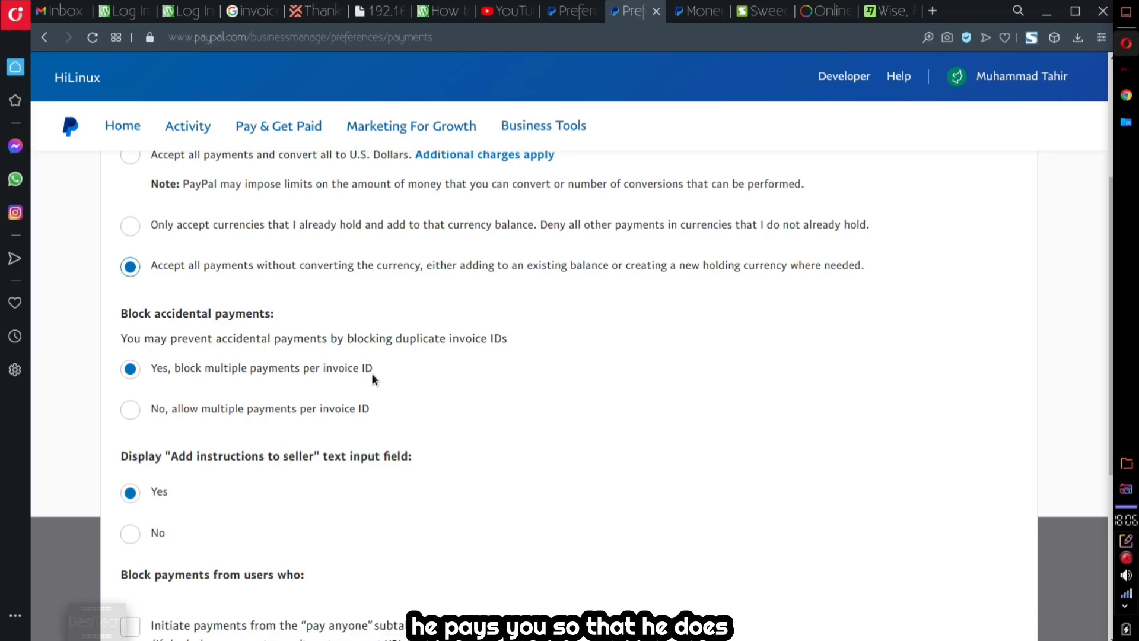
pyautogui.scroll(-4, 372, 375)
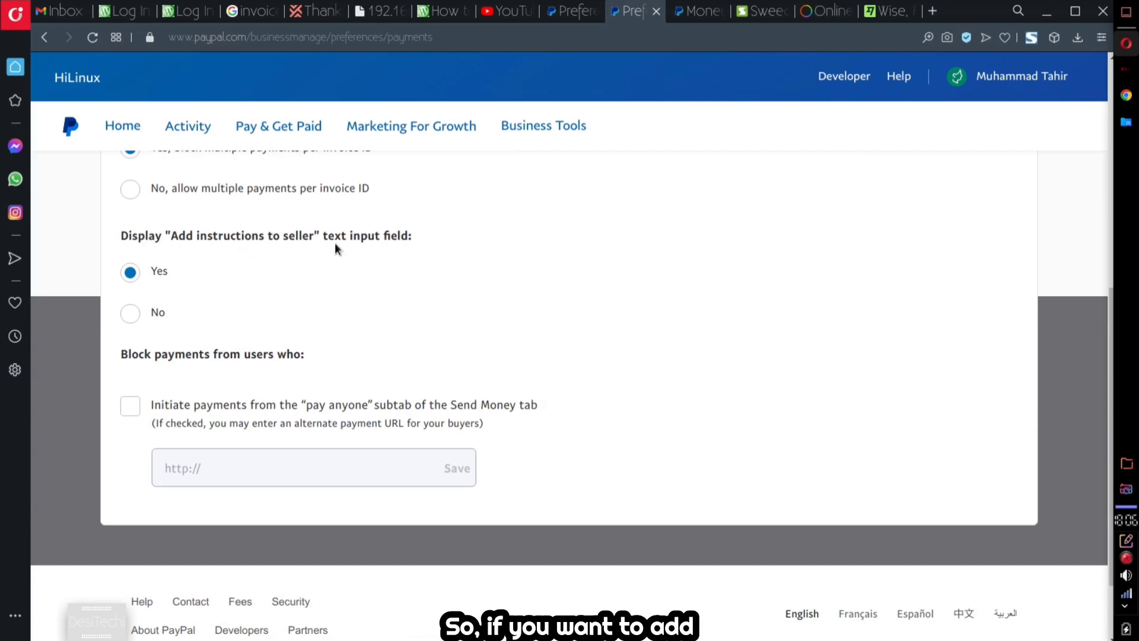
pyautogui.click(155, 274)
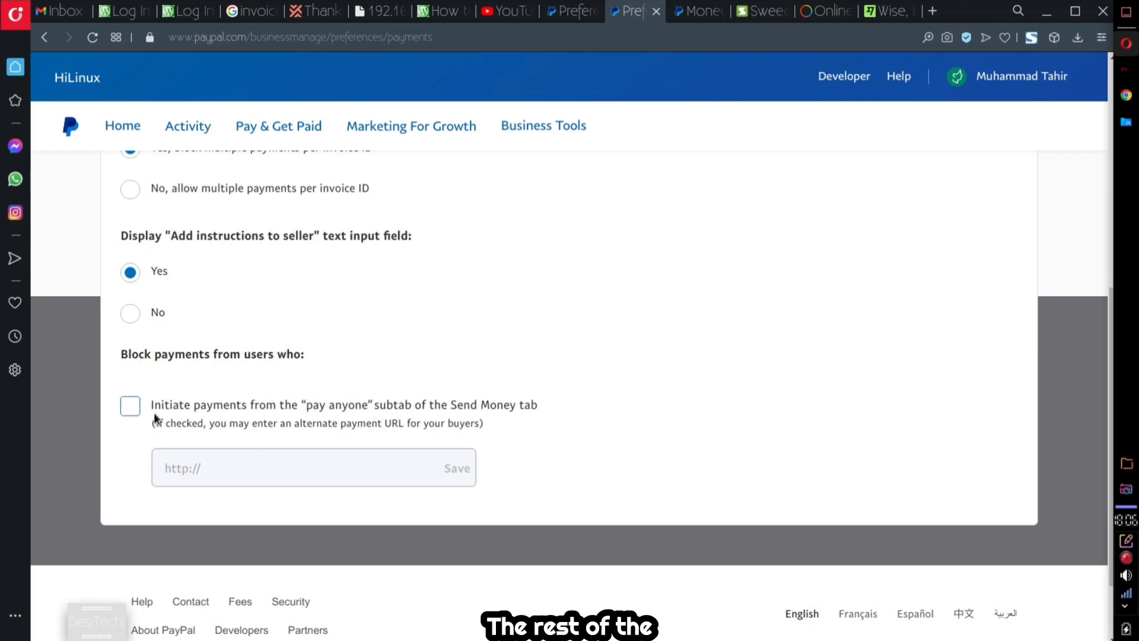
pyautogui.scroll(6, 347, 507)
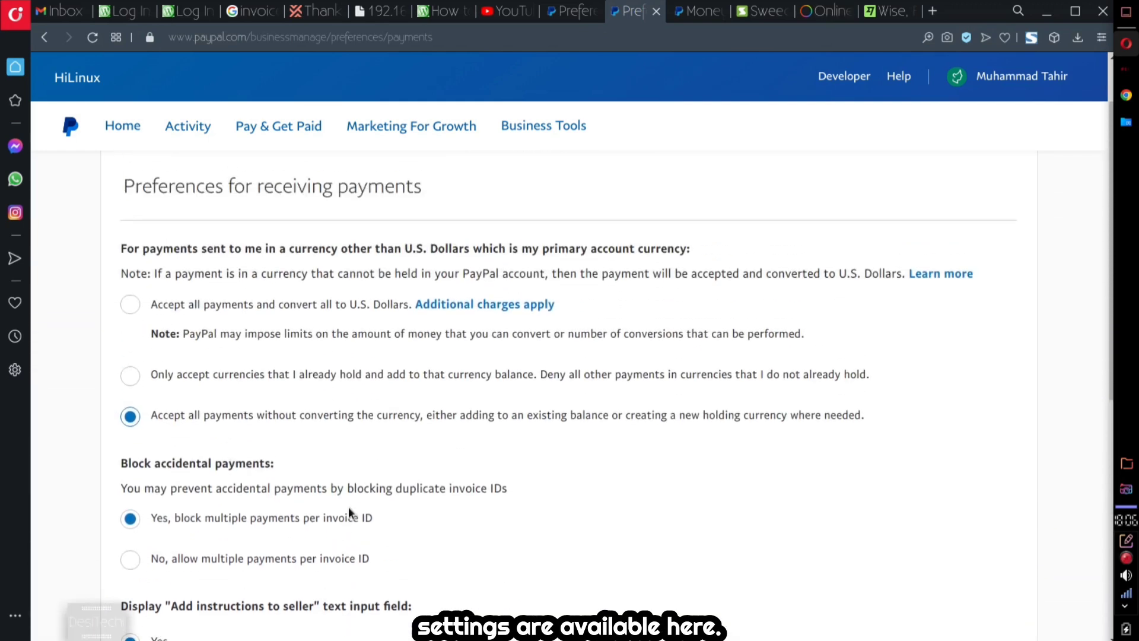